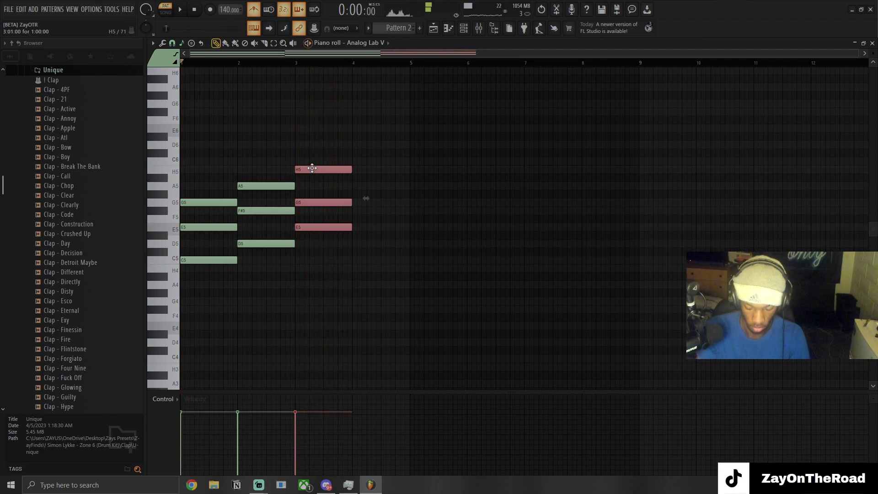
Step: Extend the three-note chord at bar 3 to a length of two bars
left_click(311, 159)
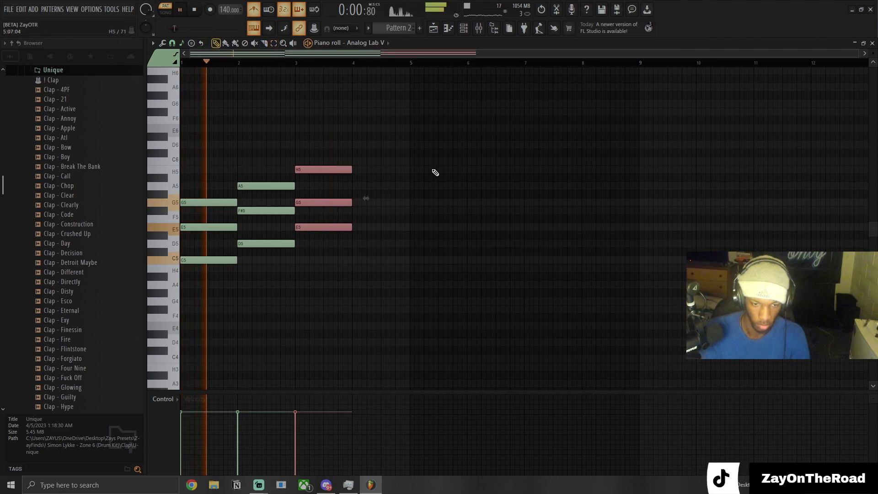
left_click_drag(350, 202, 421, 200)
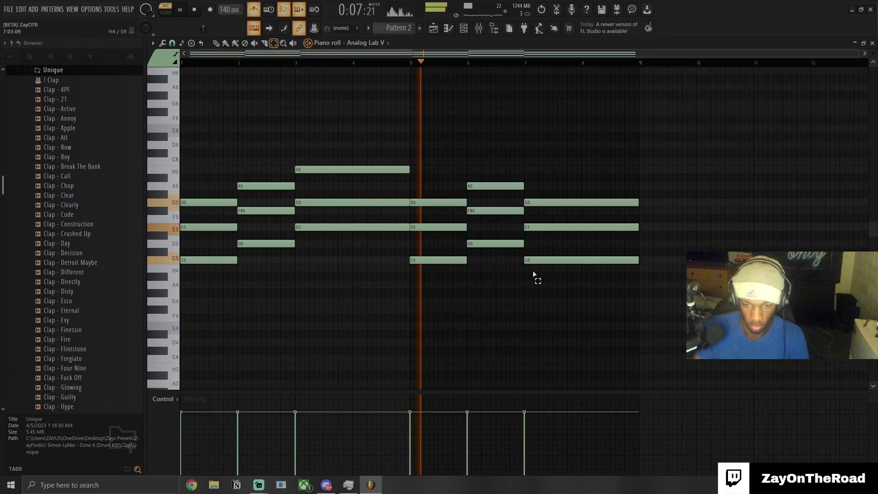
Step: Change the final two-bar chord at bar 7 to D5, E5 and G5 by raising it to D5–F#5–A5 and lowering its upper two notes
key("ctrl+z")
key("shift+Up")
key("shift+Up")
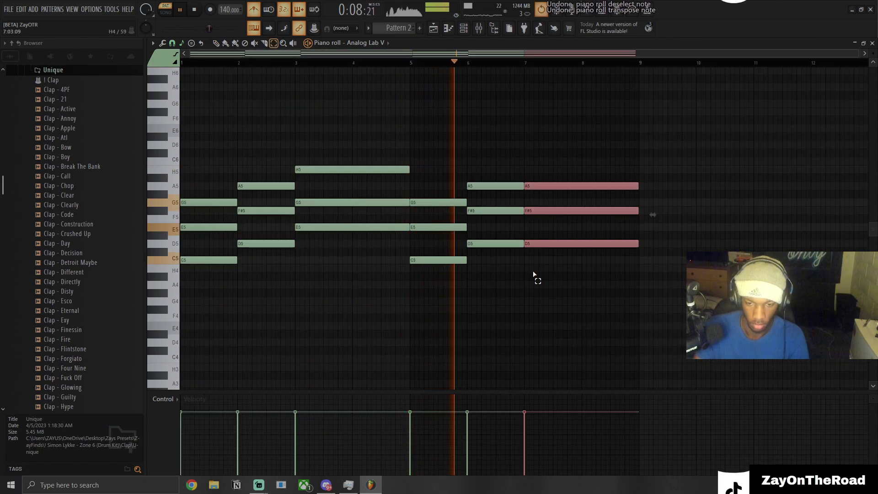
left_click_drag(554, 166, 554, 222)
key("shift+Down")
key("shift+Down")
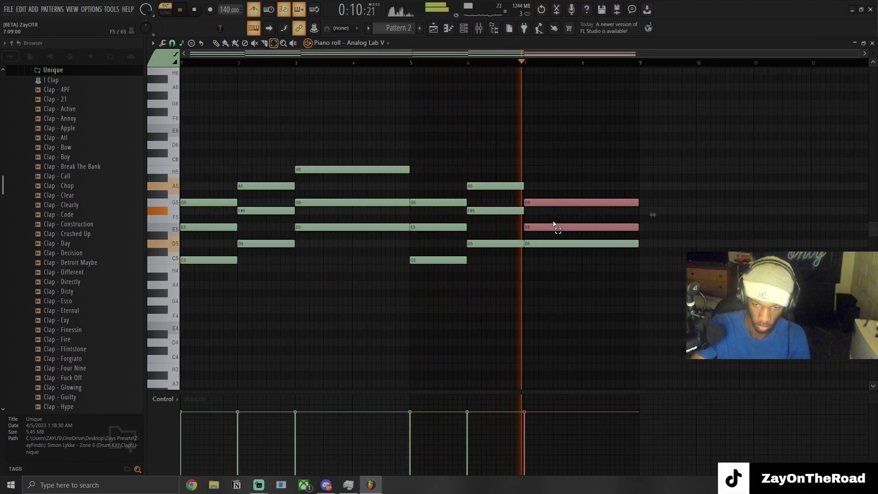
left_click(556, 188)
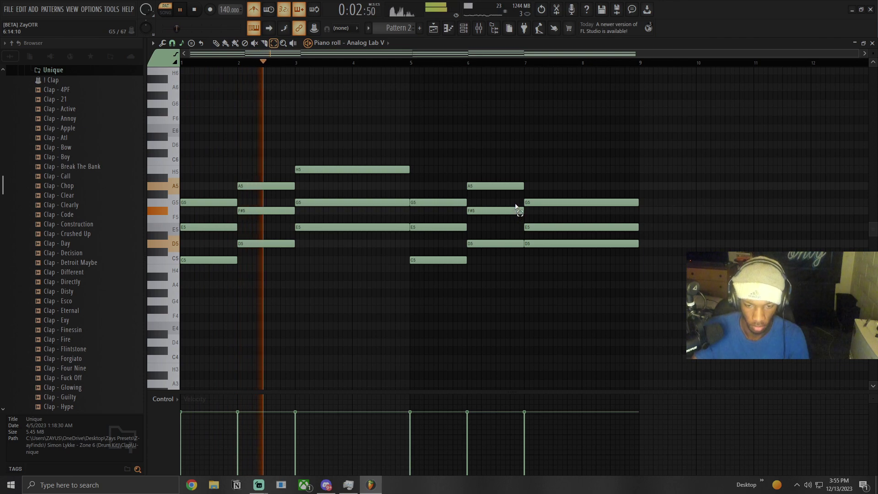
Step: Try lowering the D5 note of the bar 7 chord by two semitones
left_click_drag(548, 157, 554, 264)
left_click(542, 245)
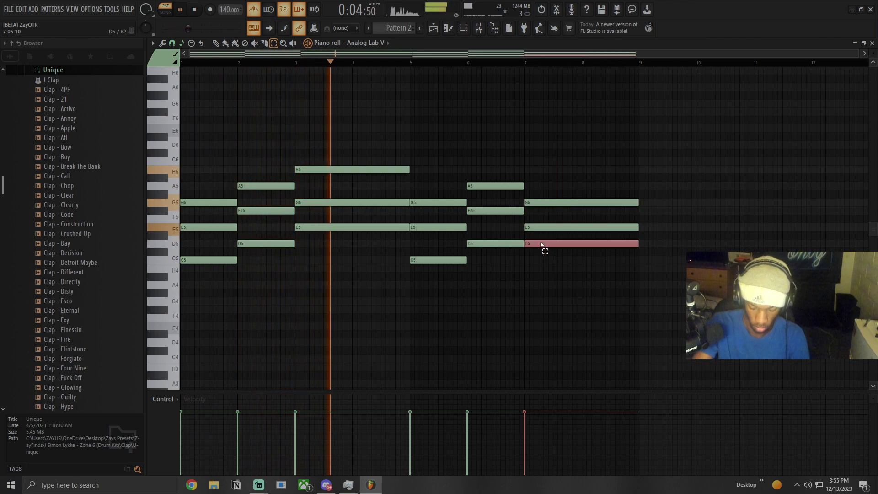
key("shift+Down")
key("shift+Down")
left_click(541, 243)
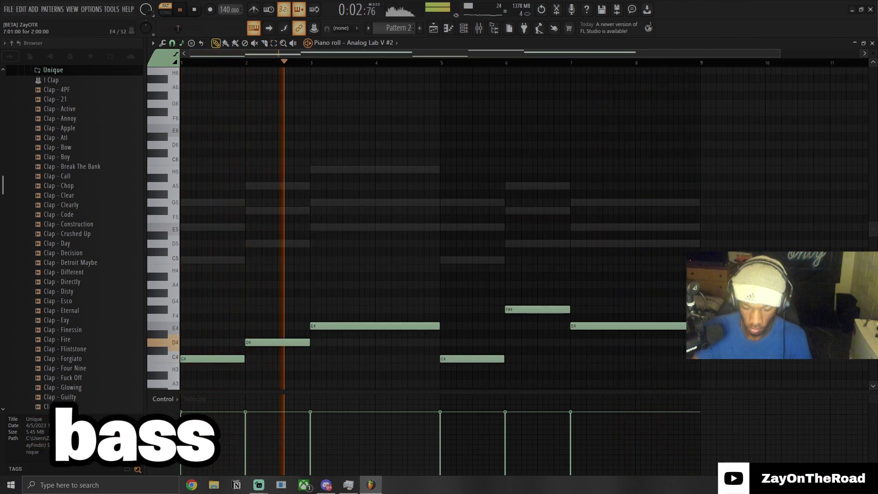
Step: Delete the short C5 note near the end of bar 5 in the choir melody
scroll(482, 332, "up", 5)
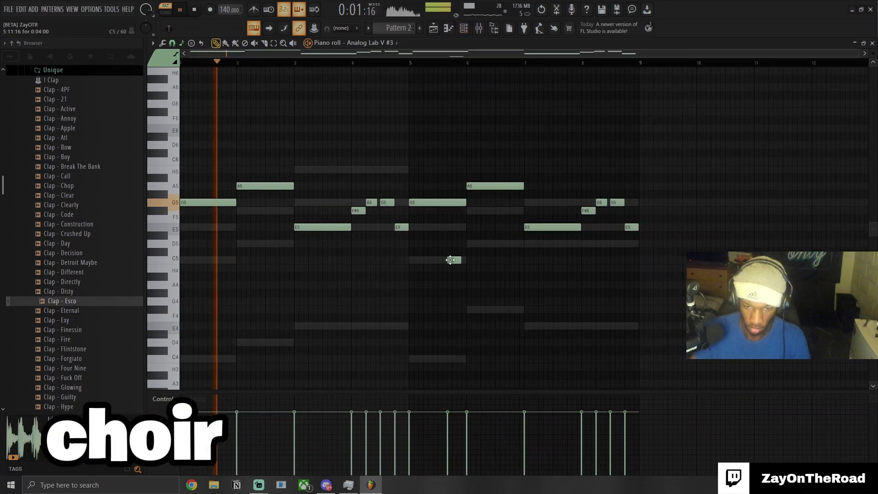
right_click(450, 260)
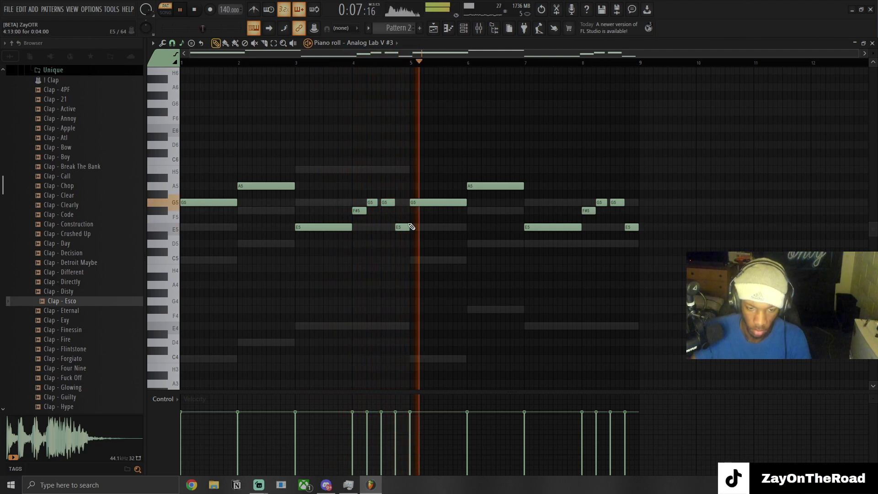
scroll(384, 219, "up", 1)
scroll(384, 218, "up", 1)
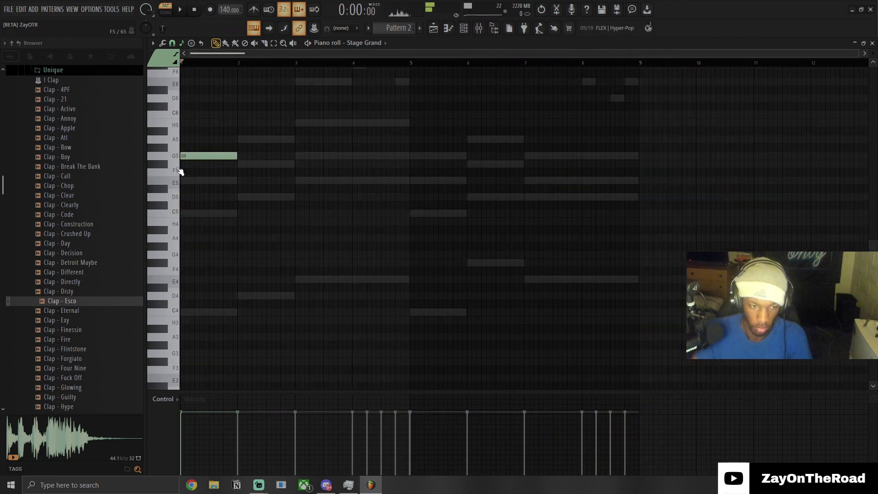
Step: Audition the opening G5 note of the Stage Grand part and shorten it to about three beats
scroll(196, 210, "up", 4)
key("space")
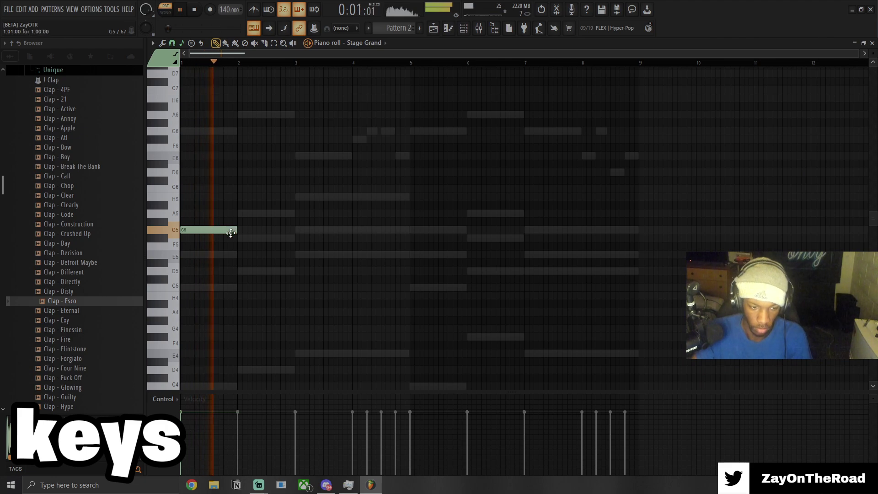
key("space")
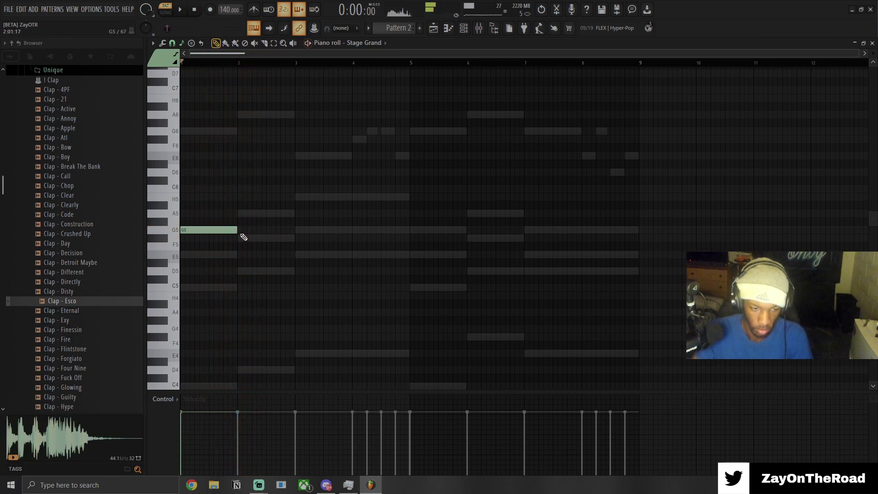
key("space")
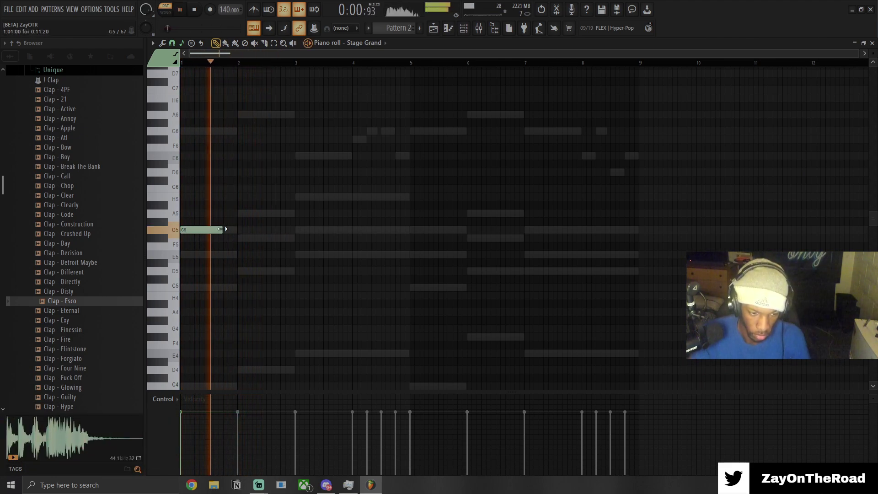
key("space")
Step: Add a one-beat F#5 note at 2:09:00, halfway through bar 2 of the Stage Grand melody
left_click(265, 238)
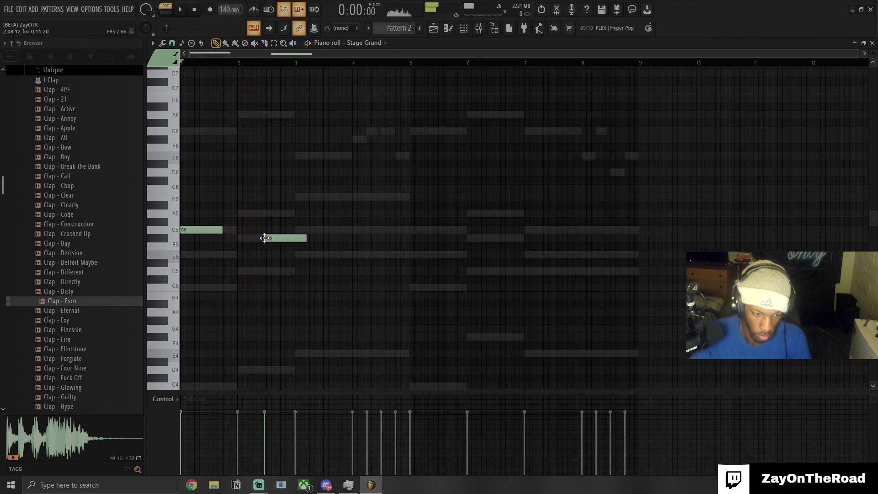
key("space")
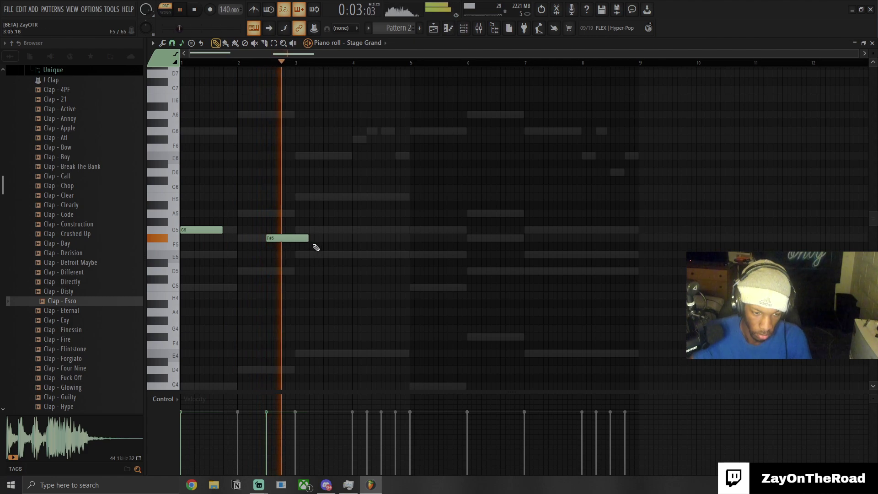
key("space")
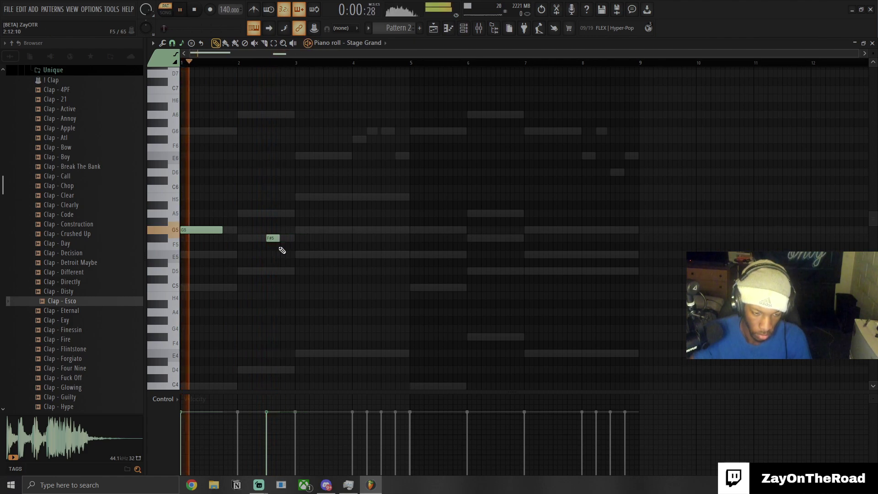
scroll(278, 242, "up", 4)
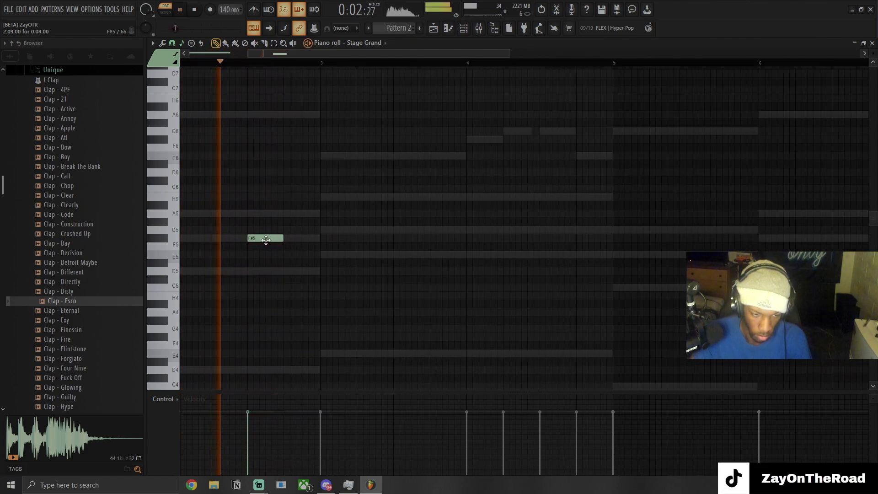
Step: Add a G5 note at the start of bar 3 and an E5 note at the start of bar 4, each two beats long
key("space")
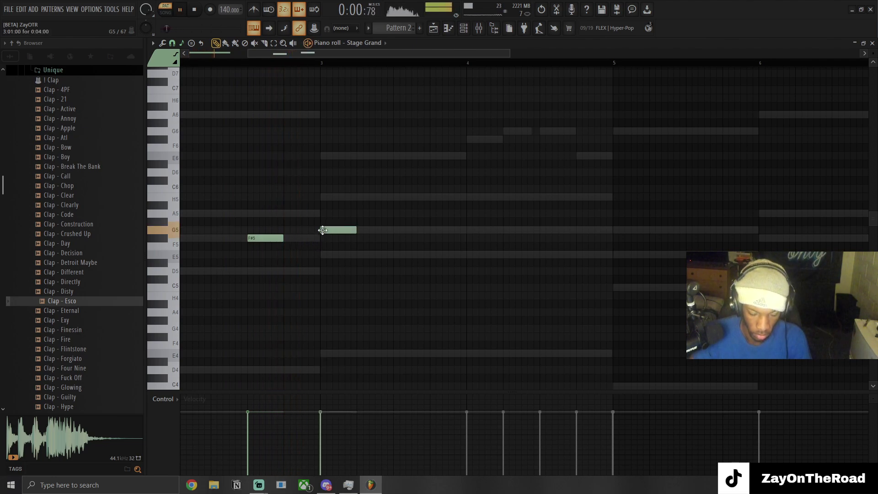
scroll(323, 230, "down", 4)
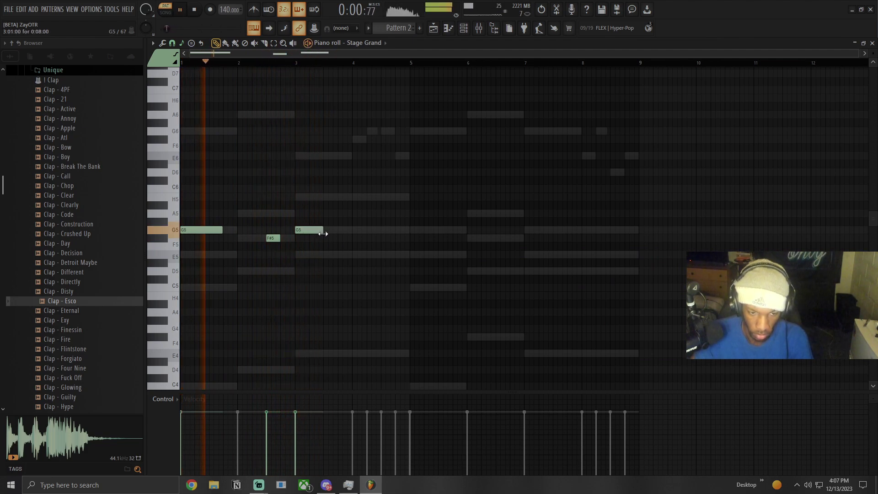
left_click(360, 256)
key("space")
key("space")
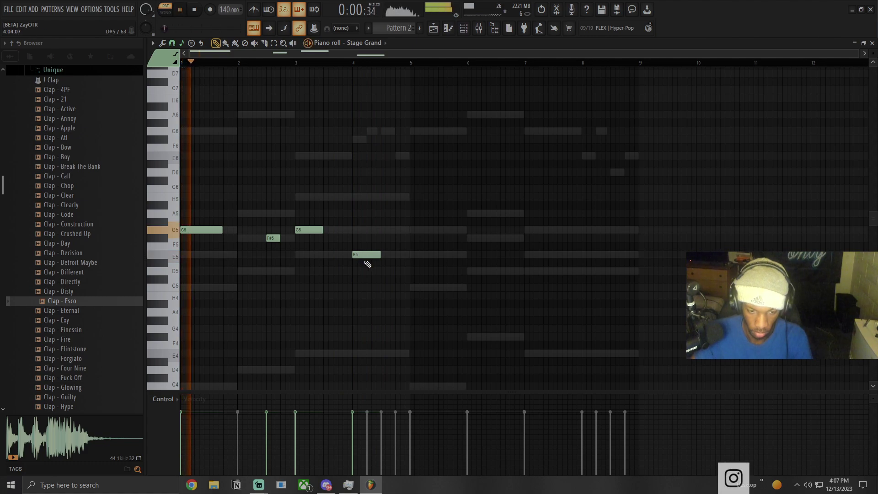
Step: Add a D5 note over the second half of bar 4 and lengthen the bar 3 G5 to one full bar
scroll(343, 258, "up", 4)
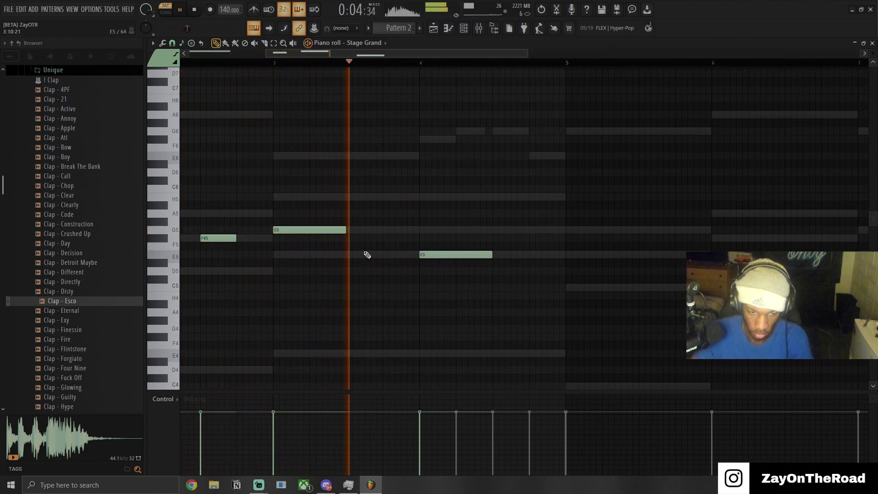
key("space")
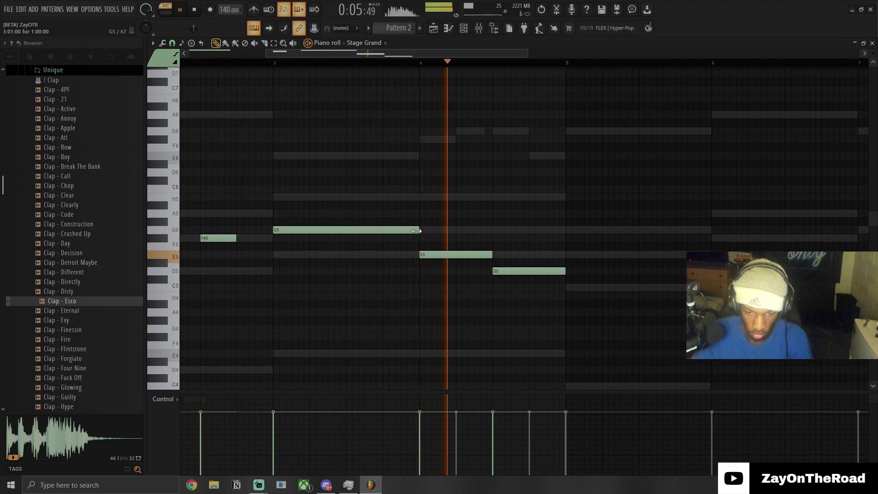
key("space")
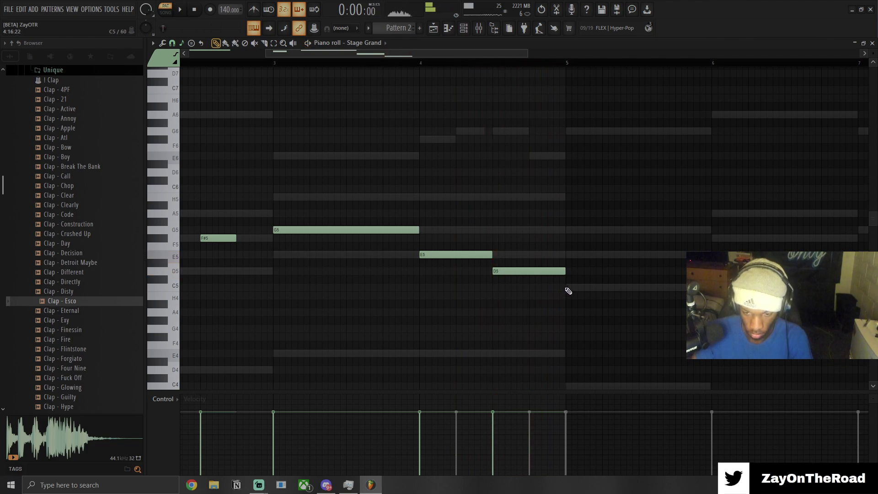
Step: Try a one-bar note at the start of bar 5, on G5 and on G6 instead
left_click(566, 230)
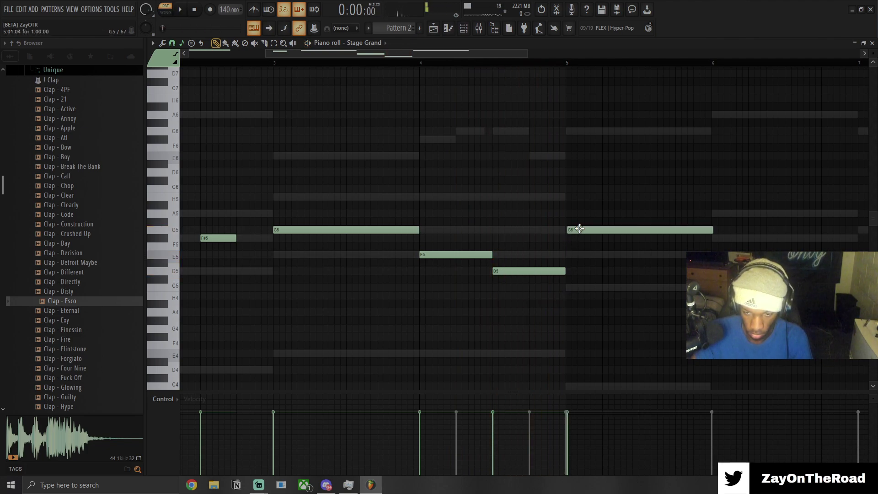
right_click(579, 229)
left_click(581, 131)
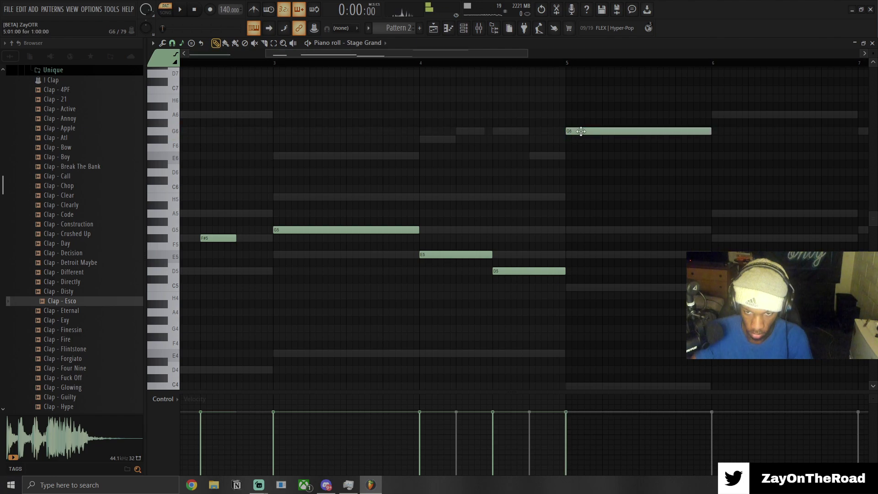
scroll(576, 147, "down", 4)
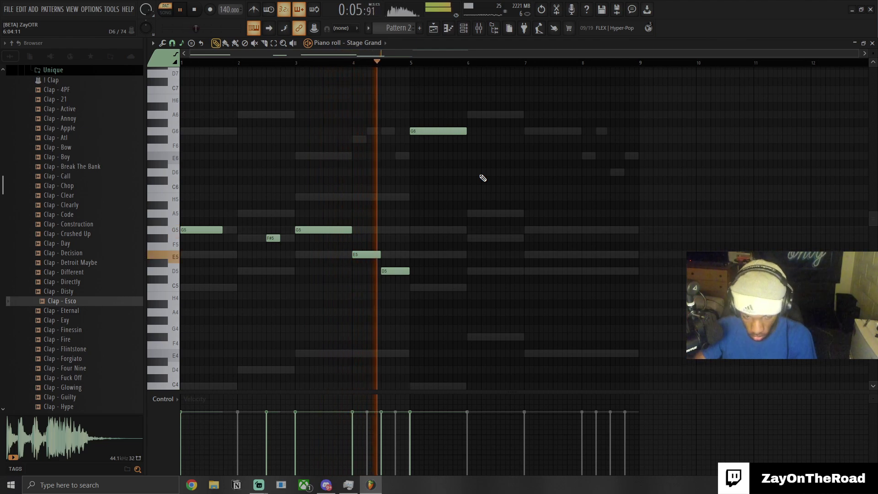
right_click(433, 131)
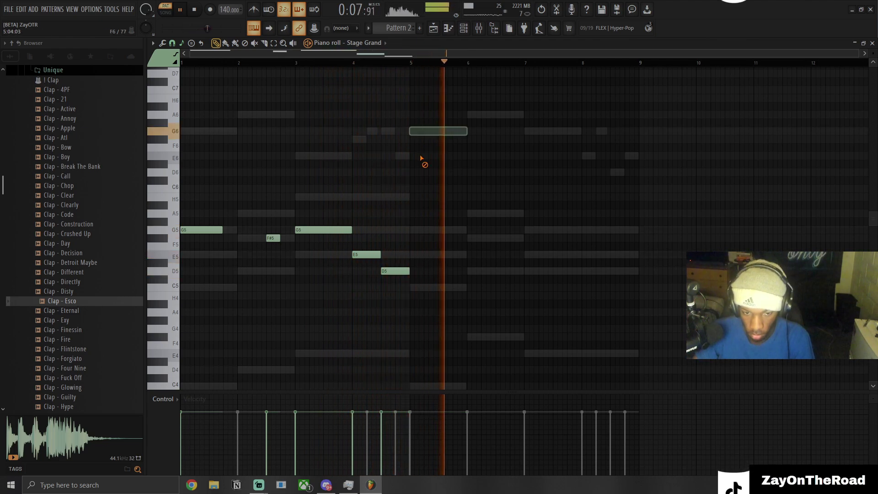
Step: Add a one-bar C5 note aligned to the start of bar 5
key("space")
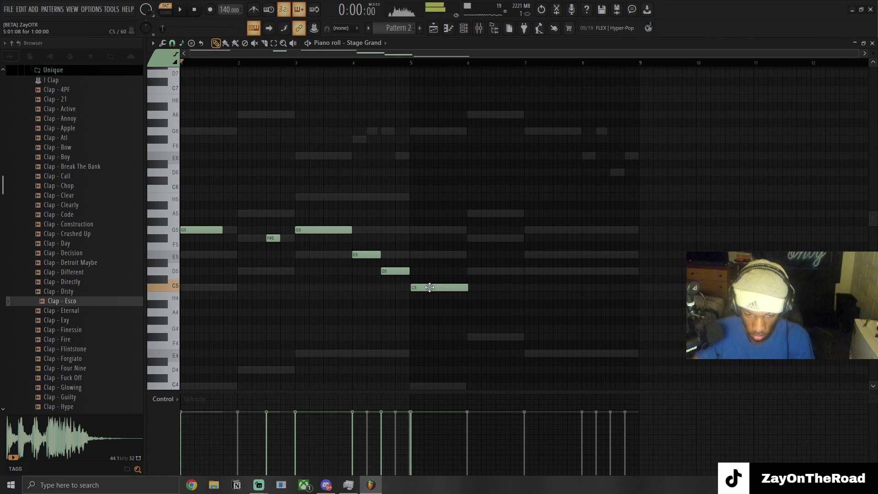
scroll(417, 285, "up", 3)
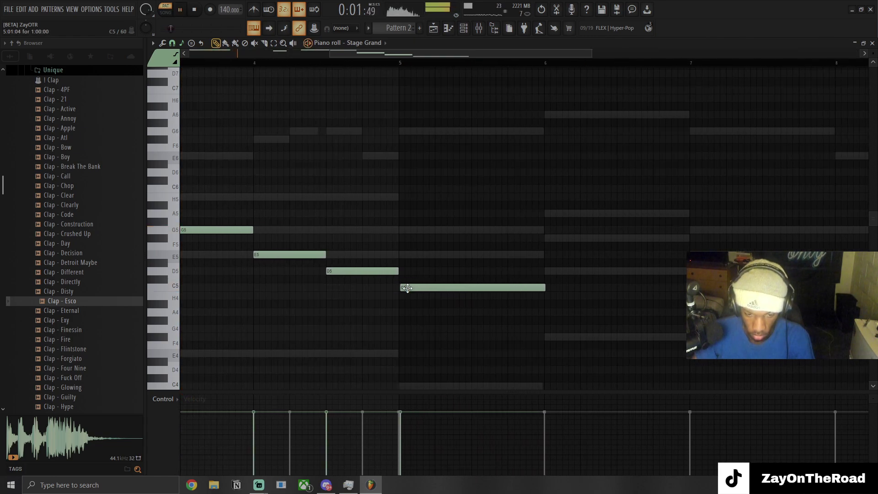
scroll(408, 287, "down", 4)
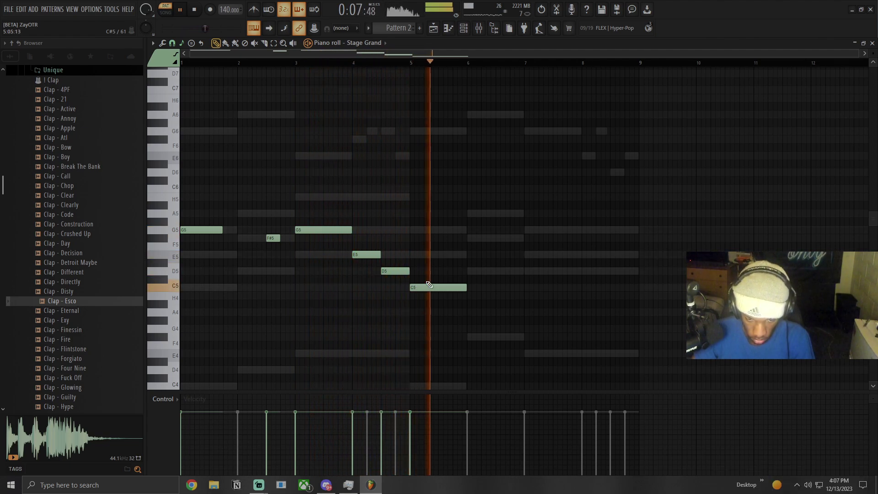
Step: Add an F#5 note over the second half of bar 6 and a two-beat G5 note at the start of bar 7
left_click(496, 238)
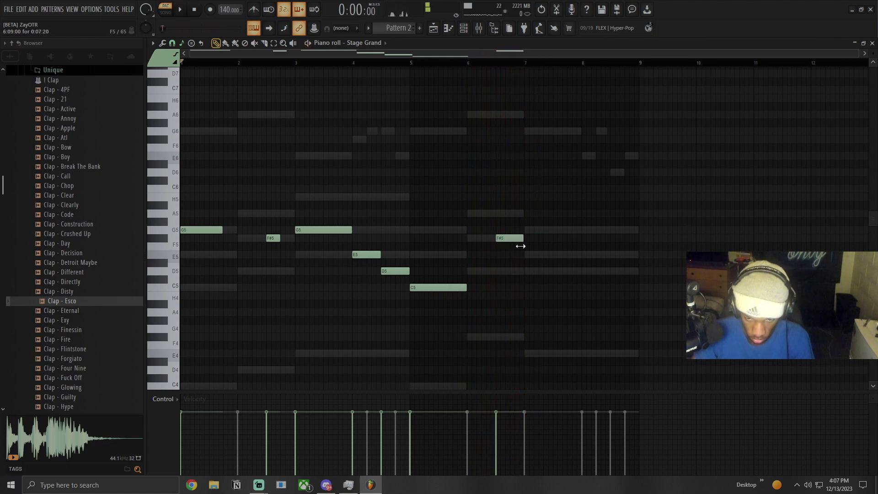
scroll(528, 255, "up", 3)
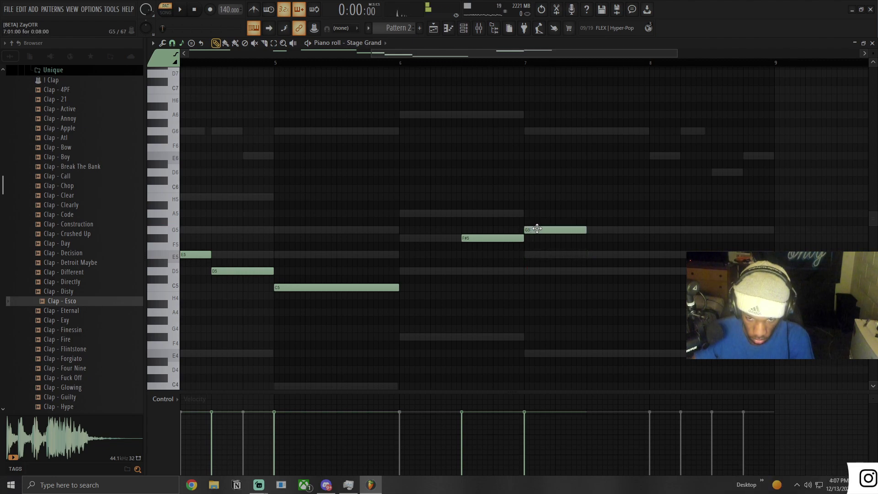
key("space")
Step: Replace the note at the start of bar 7 with a two-beat E5 and add a one-beat G5 on the bar's last beat
left_click(545, 228)
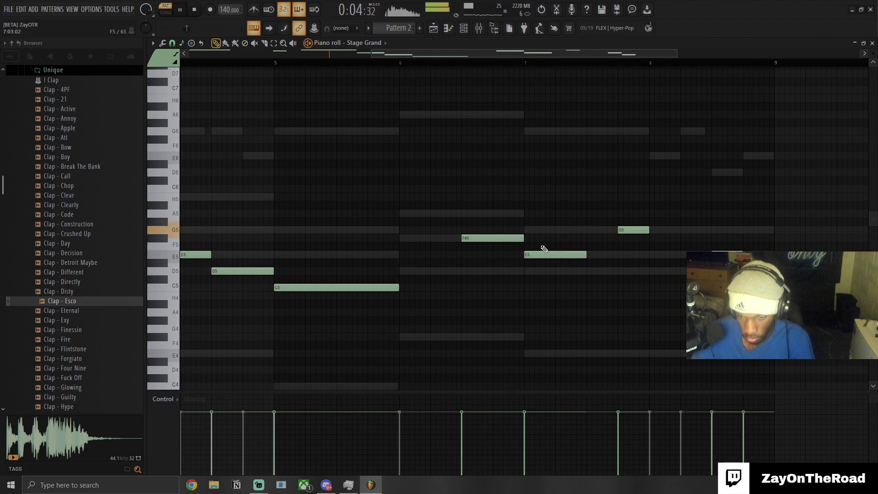
scroll(540, 246, "down", 3)
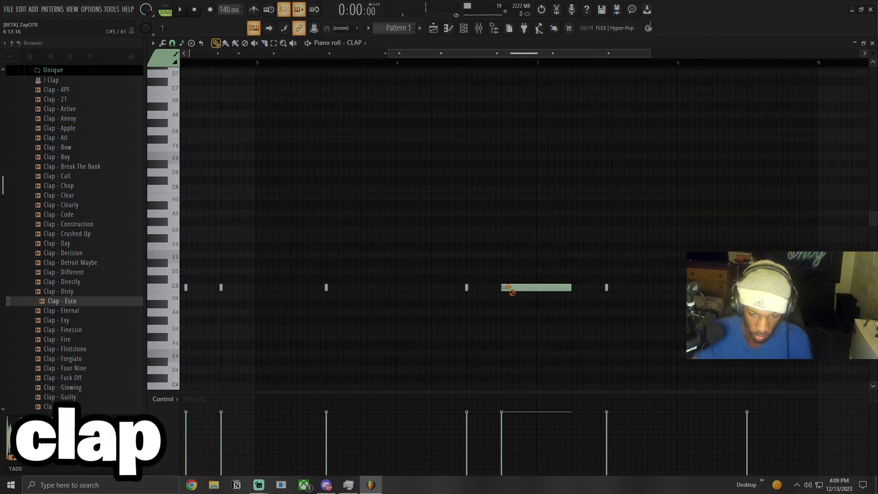
Step: Remove the long clap note late in bar 6 of the CLAP part, keeping the hit at 6:09:00
left_click_drag(525, 286, 464, 285)
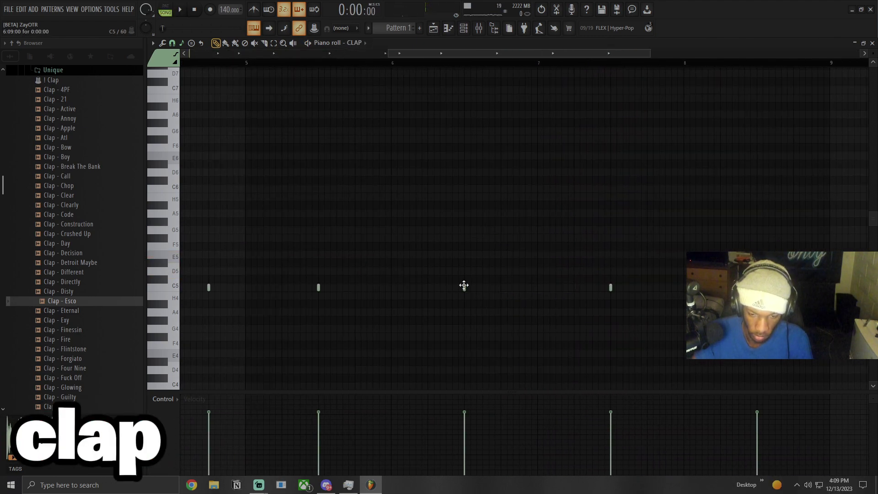
Step: Add a clap hit late in bar 6 of the CLAP part and play the pattern back
left_click(519, 288)
key("space")
scroll(516, 304, "down", 3)
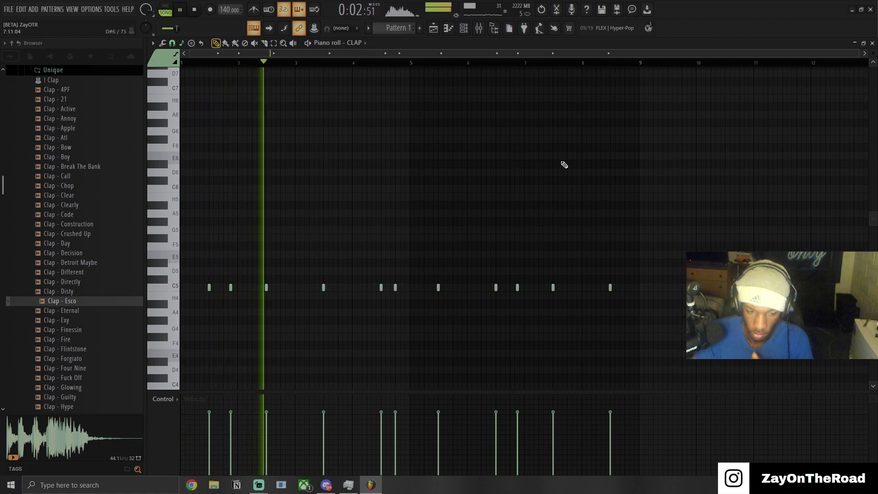
Step: Browse the Hi Hat folder of the Simon Lykke Zone 6 kit and preview samples down to Hi Hat - Intergalatic
scroll(62, 183, "up", 4)
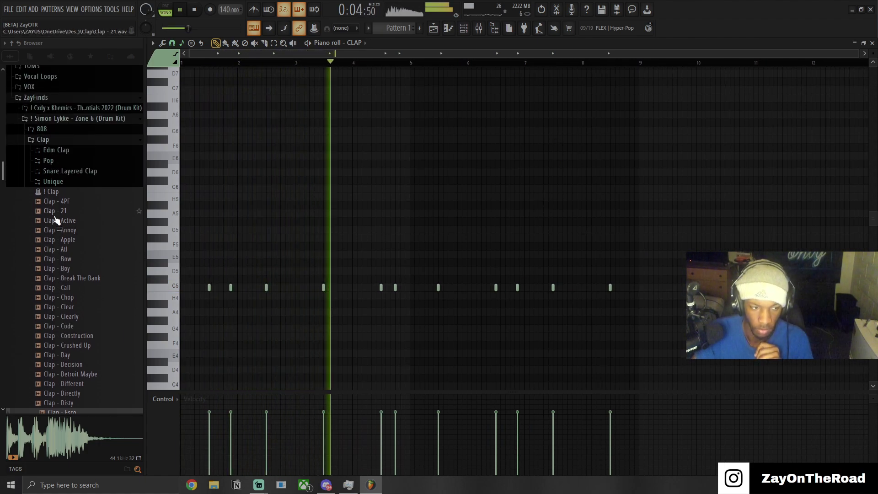
left_click(56, 143)
left_click(47, 197)
scroll(49, 232, "down", 3)
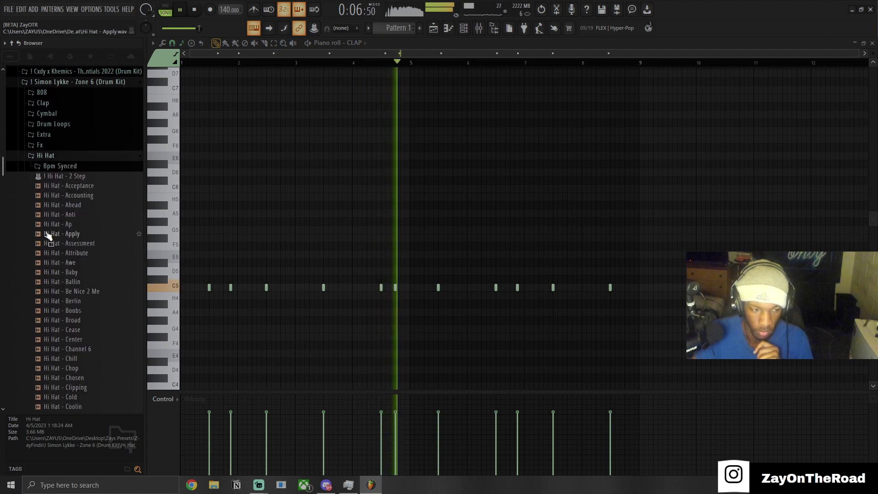
scroll(62, 151, "up", 3)
scroll(55, 195, "down", 10)
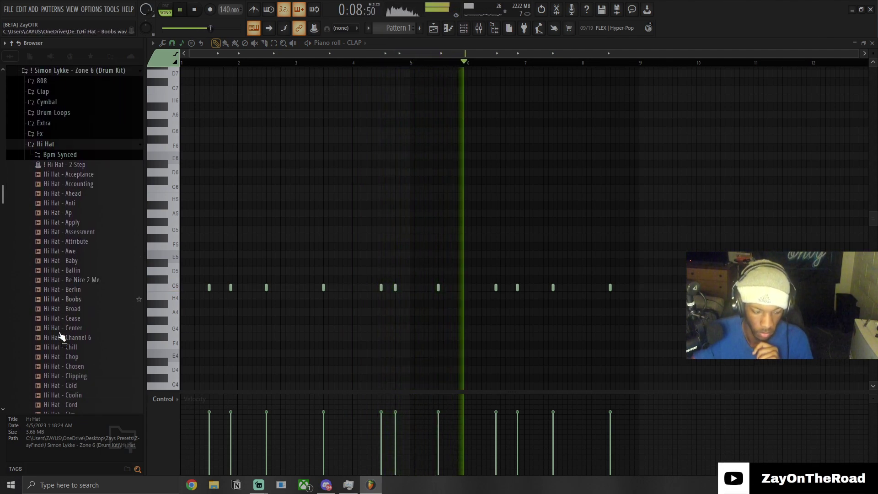
left_click(65, 399)
scroll(66, 401, "down", 1)
left_click(71, 409)
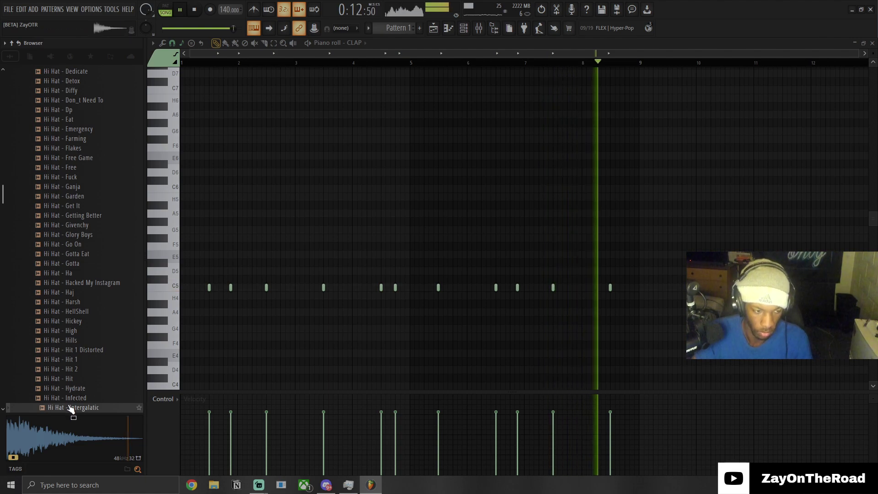
Step: Audition the hi-hat samples listed before Hi Hat - Intergalatic one after another
key("Up")
key("Up")
key("Up")
key("Up")
key("Up")
key("Up")
key("Up")
key("Up")
key("Up")
key("Up")
key("Up")
key("Up")
key("Up")
key("Up")
key("Up")
key("Up")
scroll(68, 379, "up", 5)
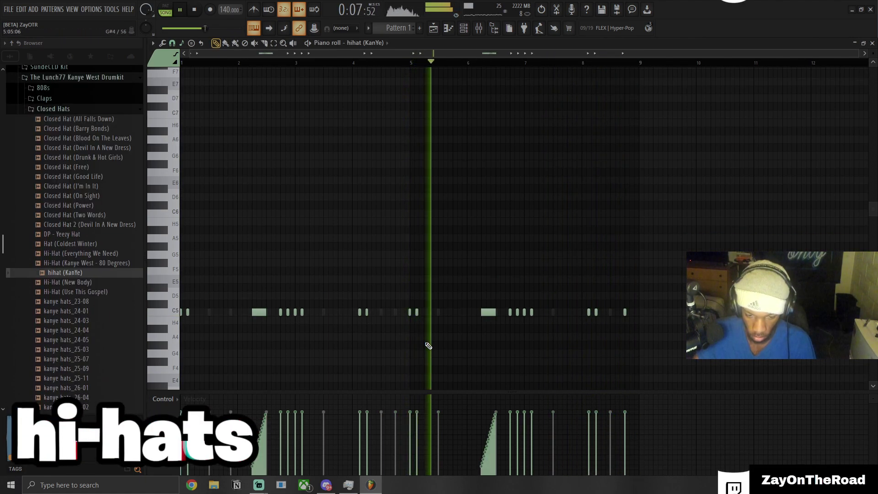
Step: Add a hi-hat hit at 5:07:00 in the hihat (KanYe) part and check it in playback
key("space")
key("space")
key("space")
left_click(443, 314)
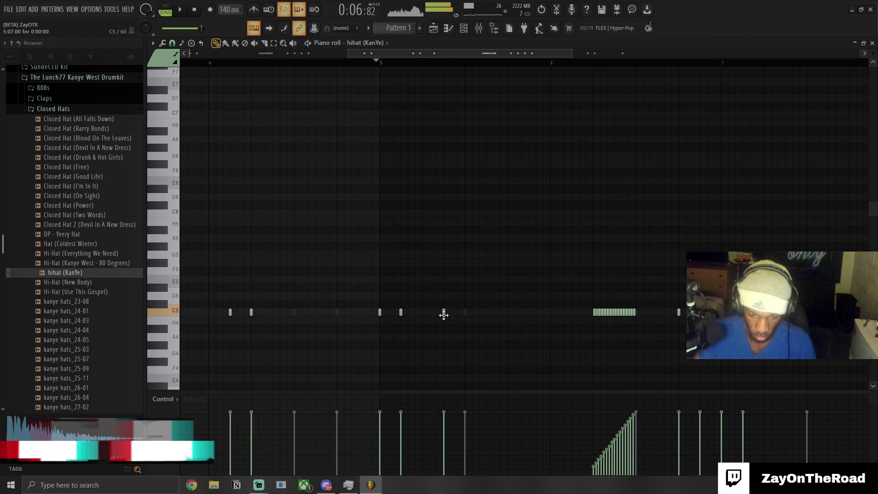
key("space")
key("space")
key("space")
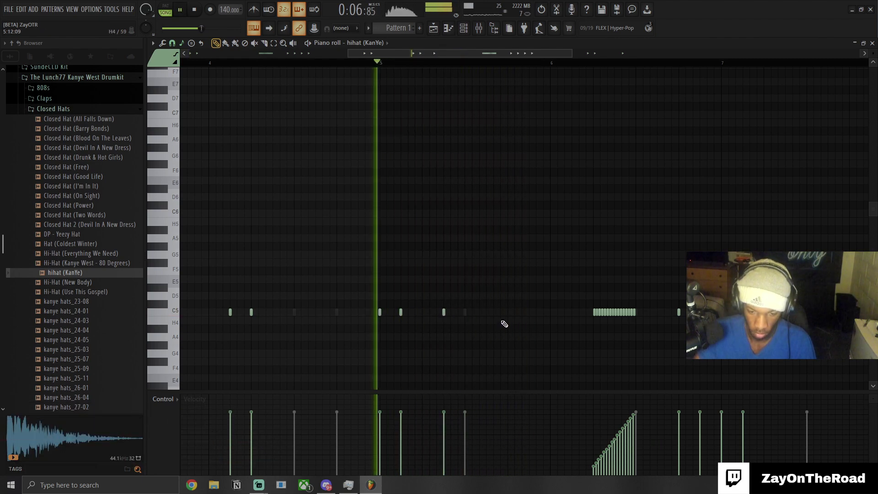
Step: Add two C5 hi-hat hits on steps 13 and 15 of bar 5 and play the pattern back
left_click(507, 314)
key("space")
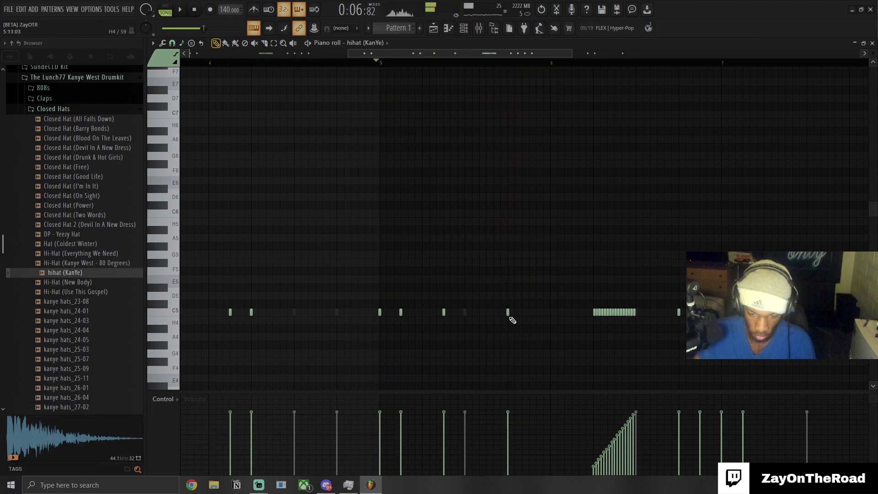
key("space")
key("space")
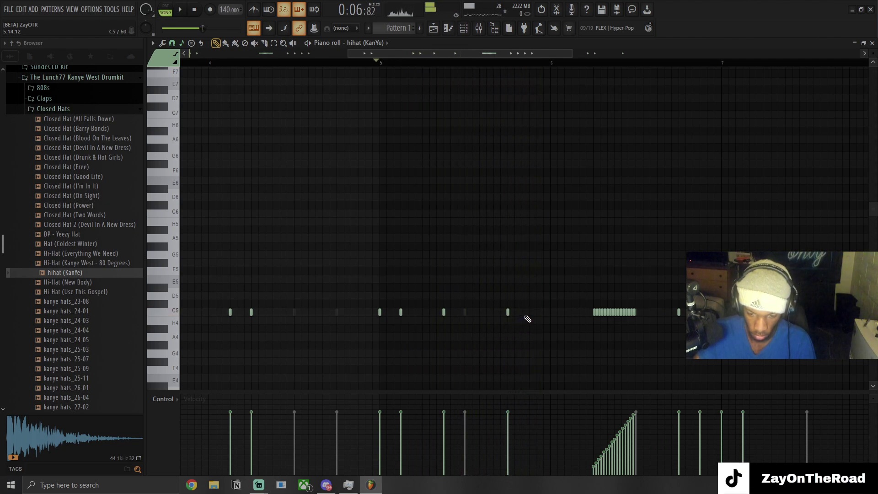
key("space")
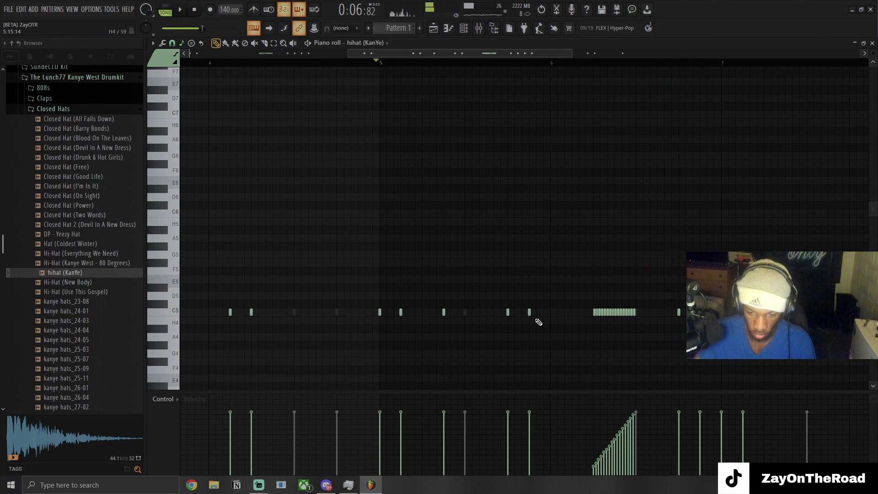
key("space")
scroll(589, 340, "down", 2)
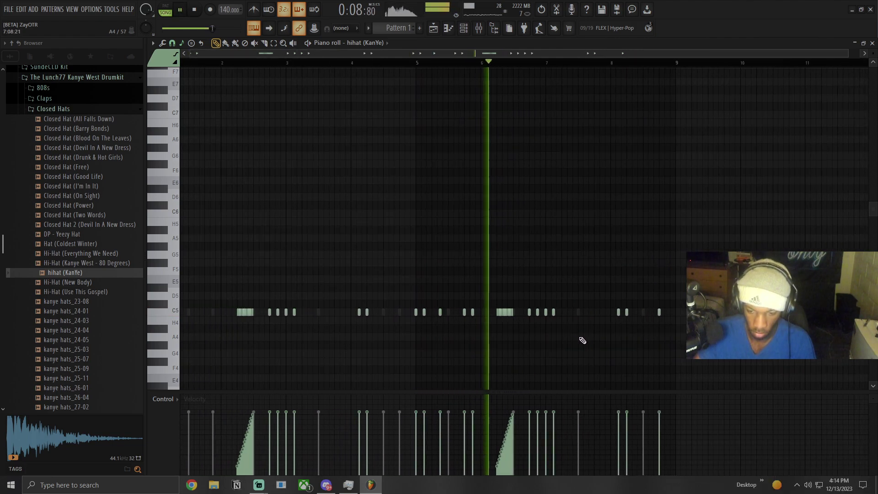
Step: Lower the velocities of the hi-hat hits in bar 5, with the bar's last hit at about 70%
scroll(579, 340, "up", 3)
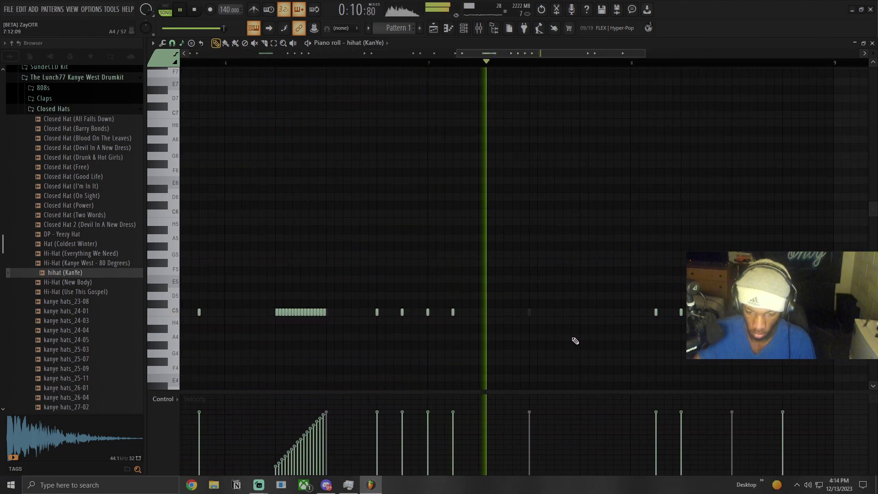
scroll(575, 341, "down", 3)
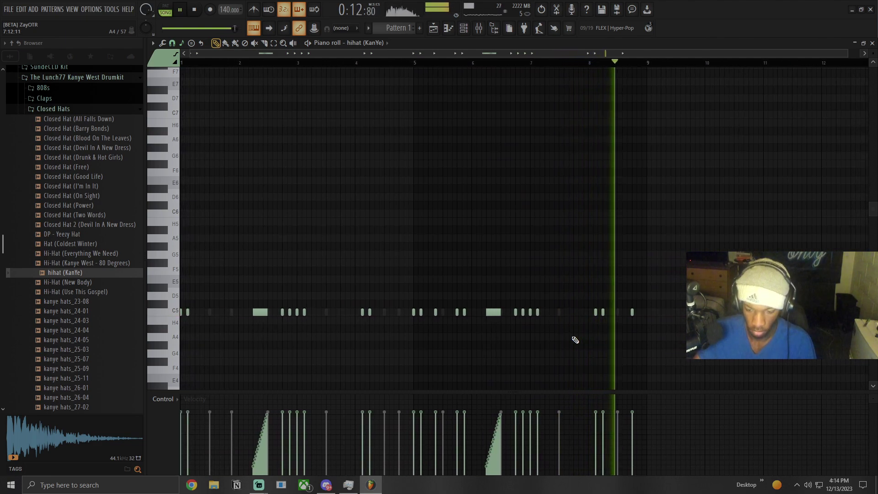
scroll(457, 382, "up", 3)
left_click(396, 427)
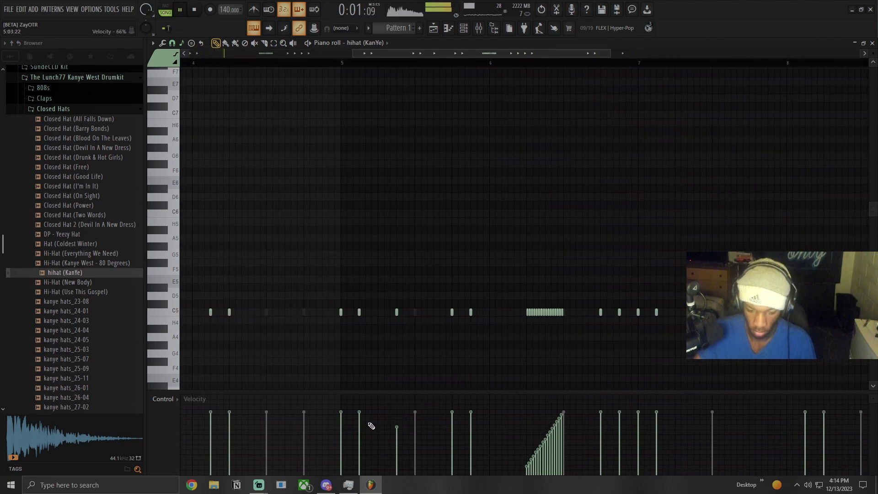
left_click(471, 419)
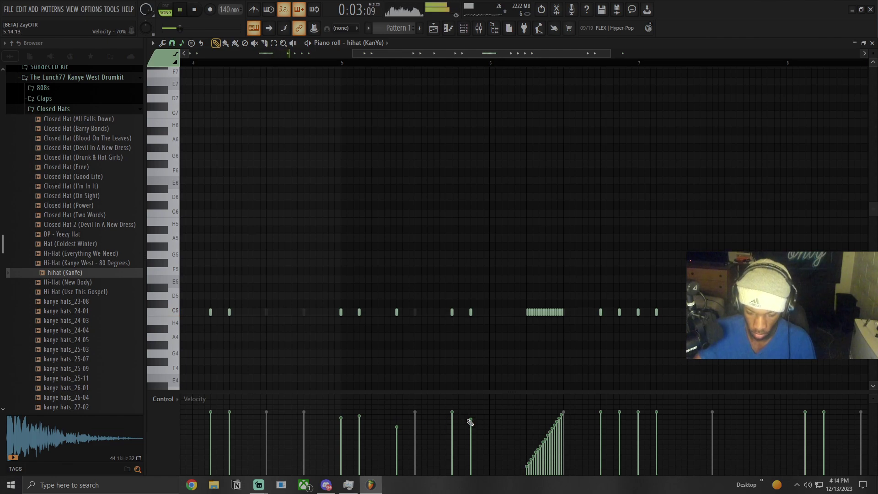
Step: Vary the velocities of the four hi-hat hits after the bar 6 roll, lowering the last three by uneven amounts
left_click(600, 429)
left_click(619, 423)
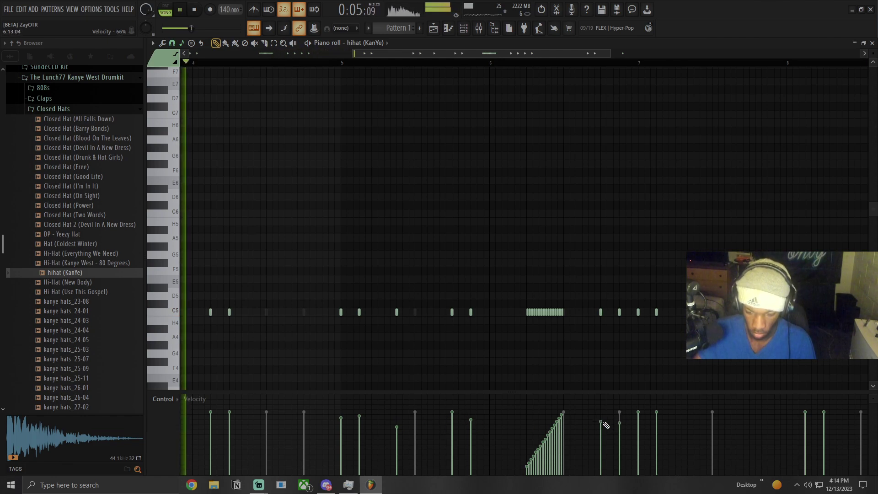
left_click(601, 412)
left_click(638, 415)
left_click(657, 417)
left_click_drag(657, 416, 657, 420)
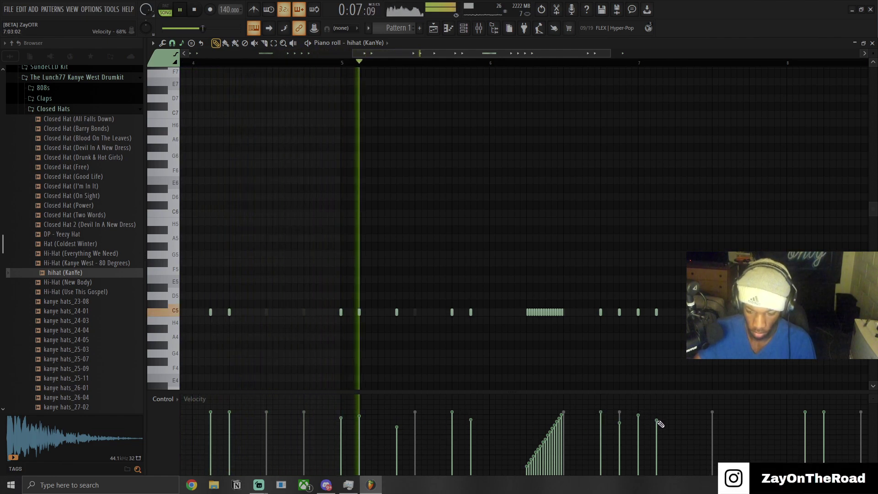
Step: Raise the velocities slightly on the hi-hat hits at the start, middle and end of bar 5
left_click(471, 414)
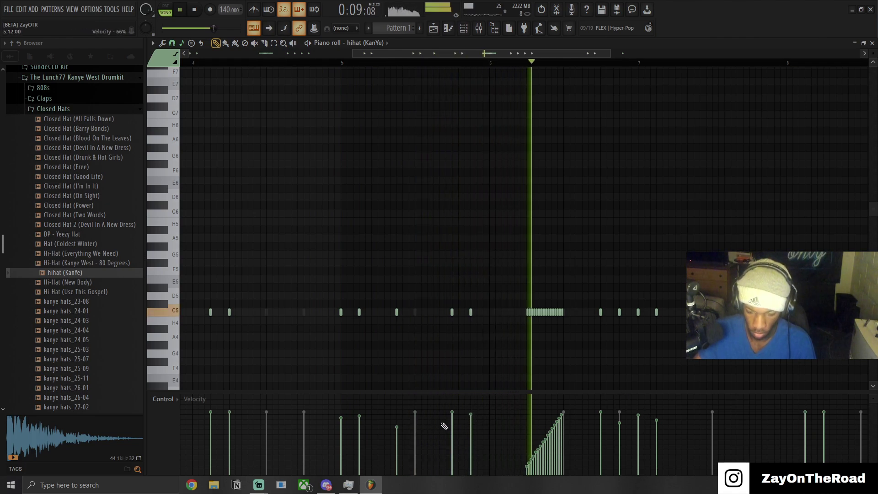
left_click(396, 415)
left_click_drag(339, 417, 340, 415)
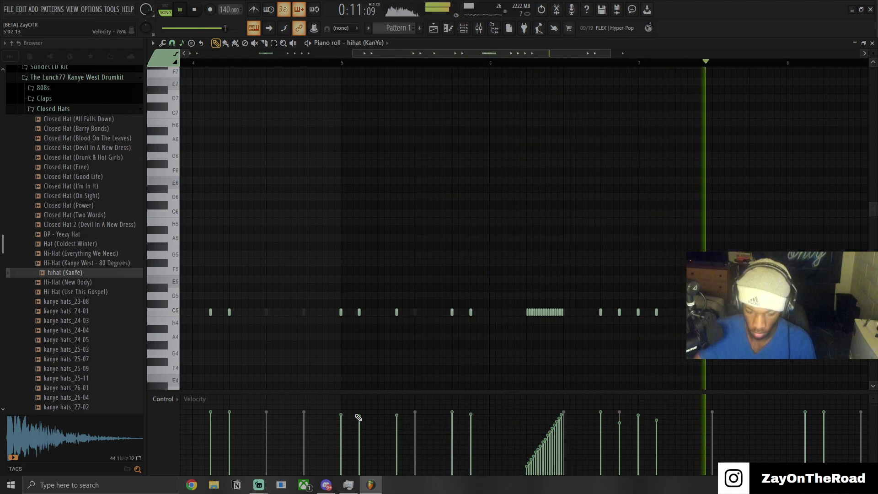
scroll(567, 407, "down", 2)
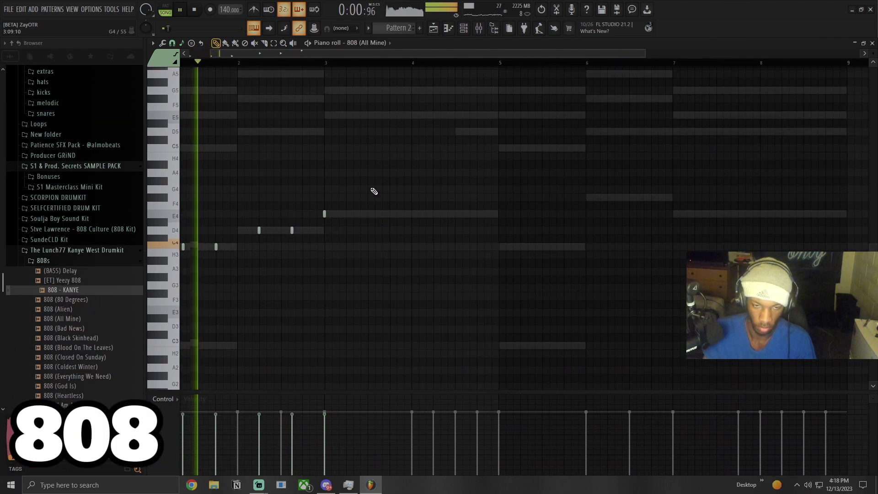
Step: Add a short E4 note on the second beat of bar 4 in the 808 (All Mine) part
scroll(372, 196, "up", 3)
scroll(354, 251, "down", 2)
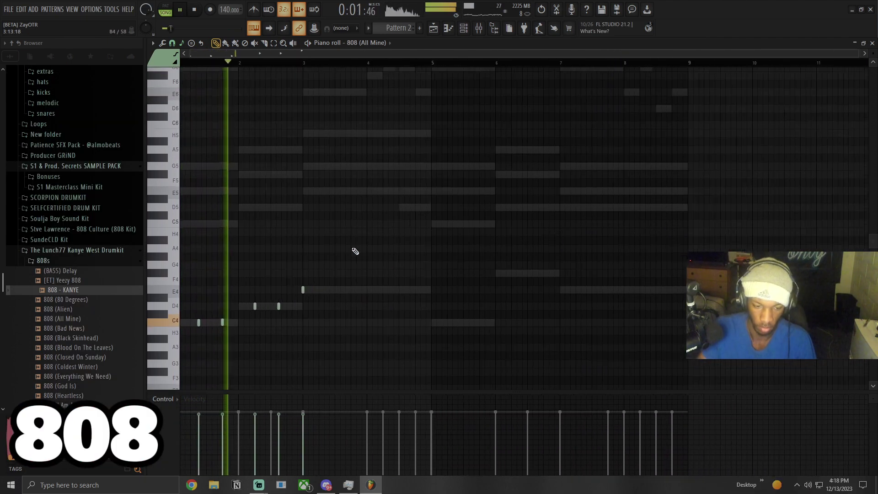
key("space")
left_click(366, 296)
scroll(384, 304, "up", 2)
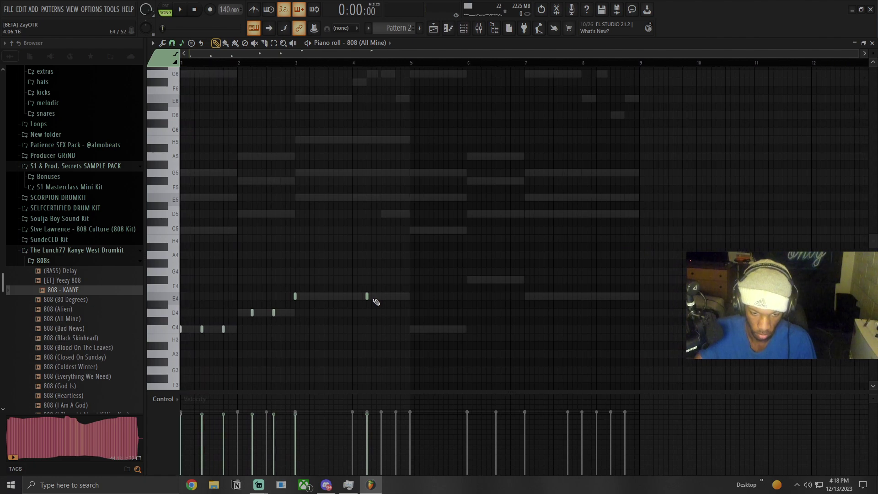
scroll(391, 301, "up", 1)
scroll(391, 302, "up", 5)
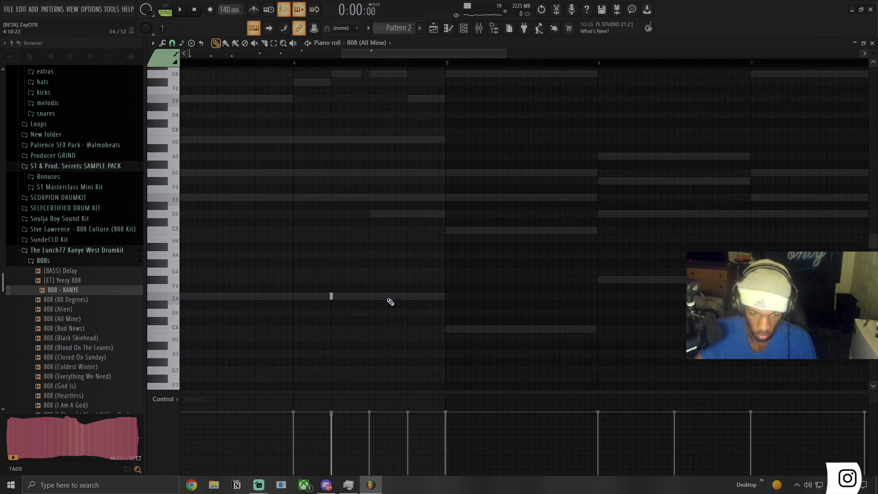
Step: Try an extra short E4 808 note on the last beat of bar 4, then remove it
key("space")
scroll(412, 302, "down", 5)
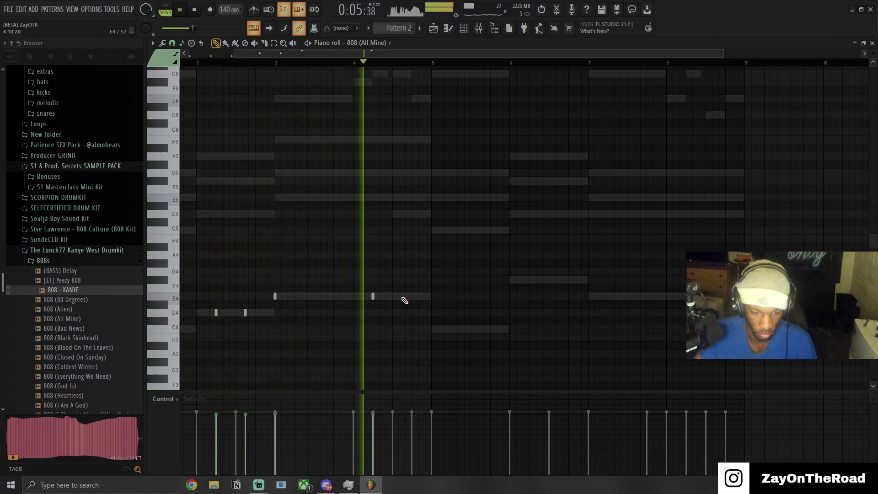
left_click(411, 296)
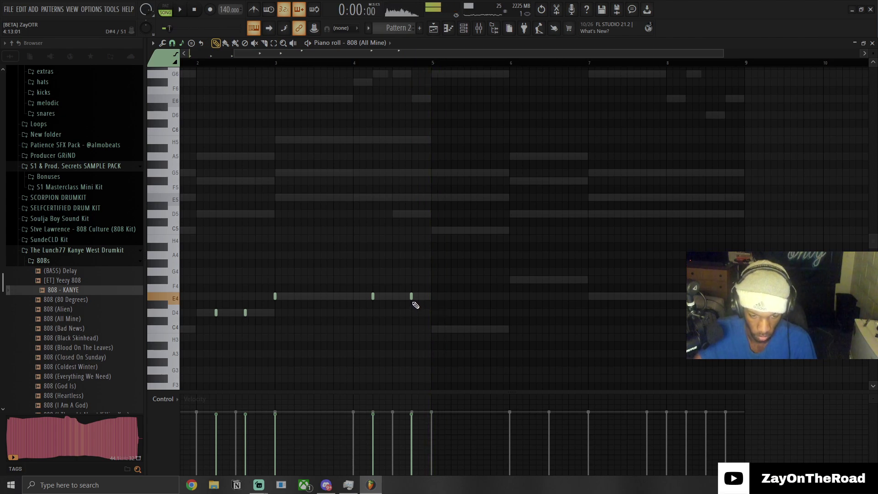
right_click(411, 297)
scroll(408, 304, "down", 1)
scroll(409, 304, "down", 1)
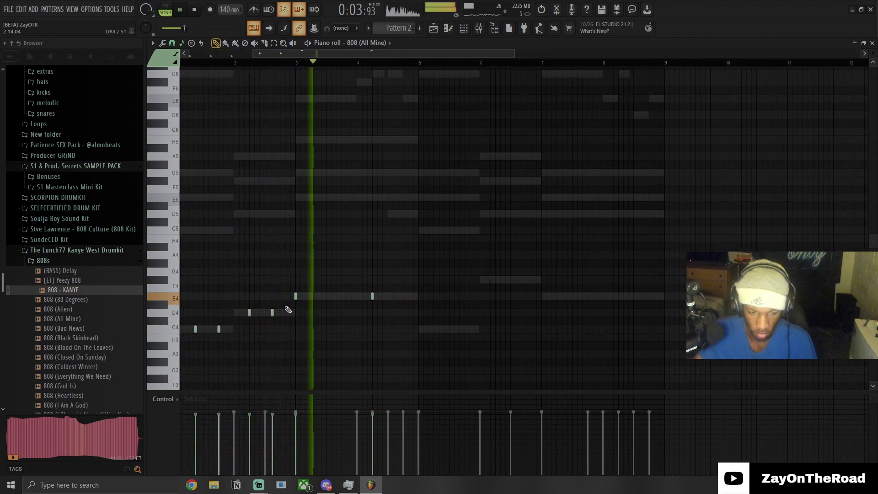
Step: Try an extra short D4 808 note at 2:15:00 during playback, then remove it
scroll(291, 313, "up", 3)
scroll(293, 318, "down", 2)
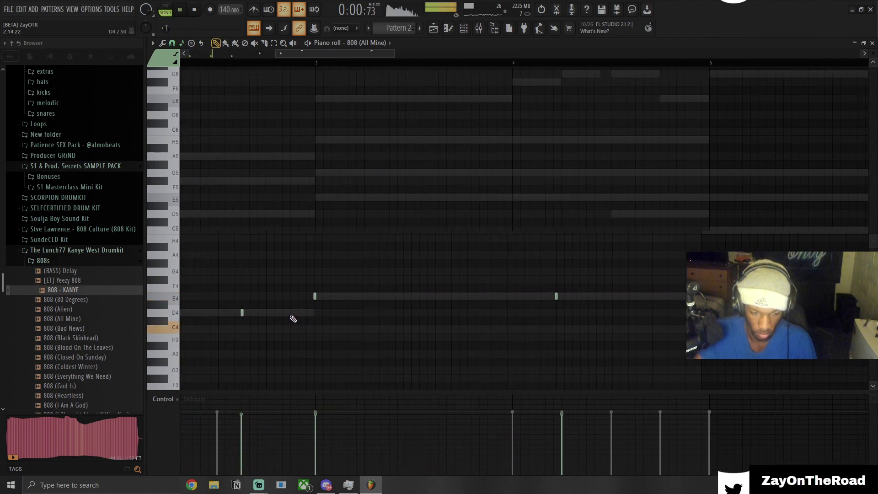
left_click(293, 312)
scroll(294, 309, "down", 3)
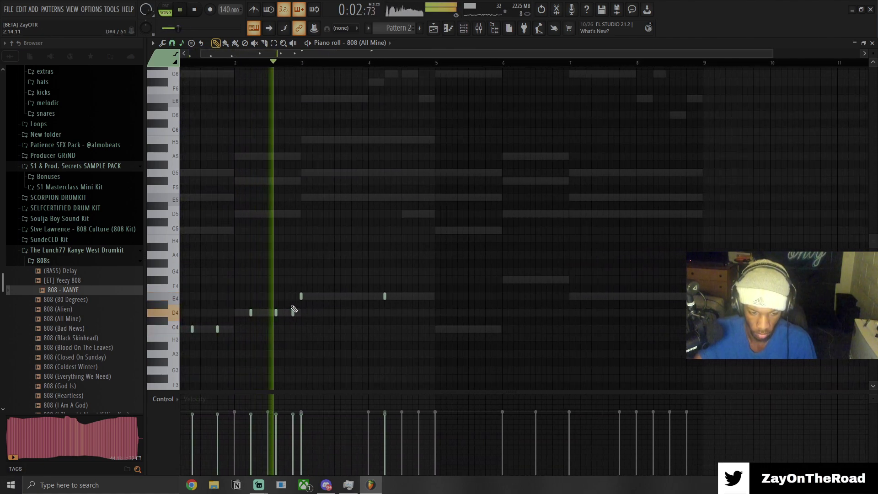
key("space")
right_click(292, 311)
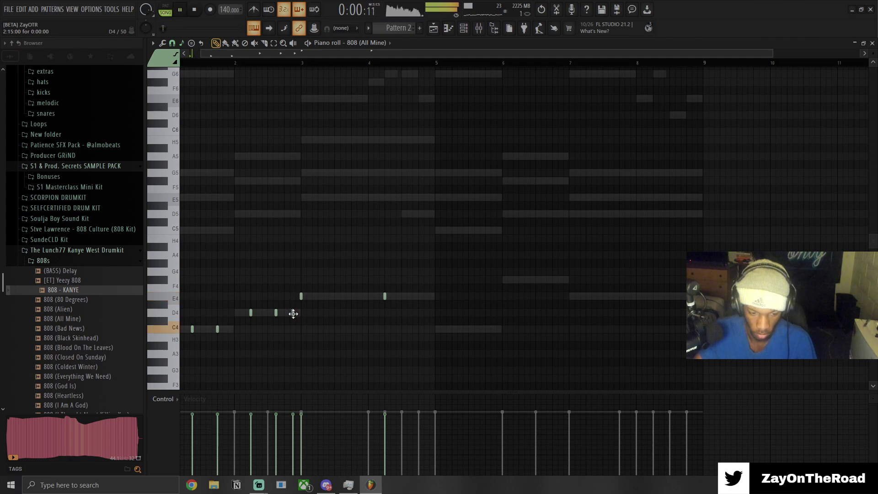
key("space")
Step: Add short E4 808 notes on step 3 of bar 3 and on the second beat of bar 4
scroll(294, 312, "up", 3)
left_click(327, 297)
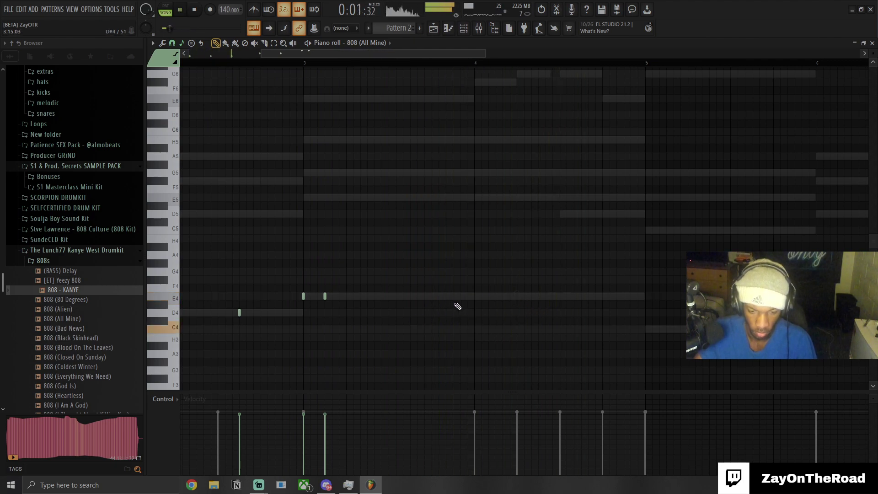
left_click(519, 297)
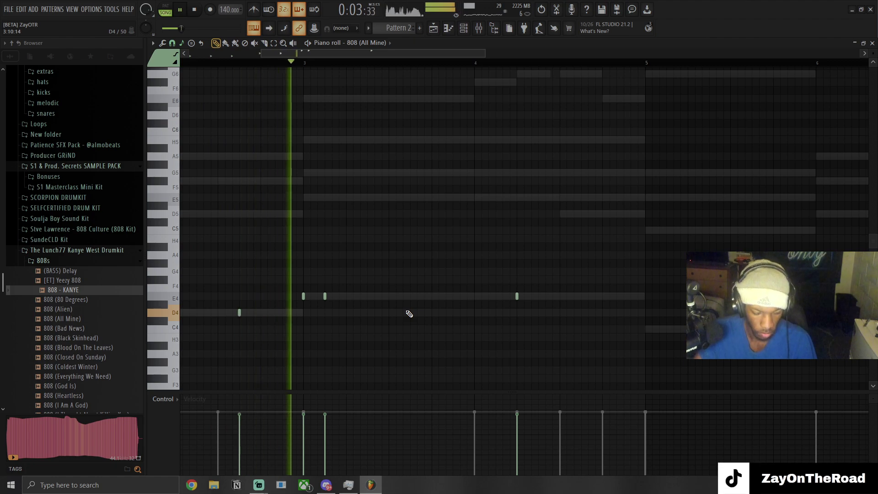
key("space")
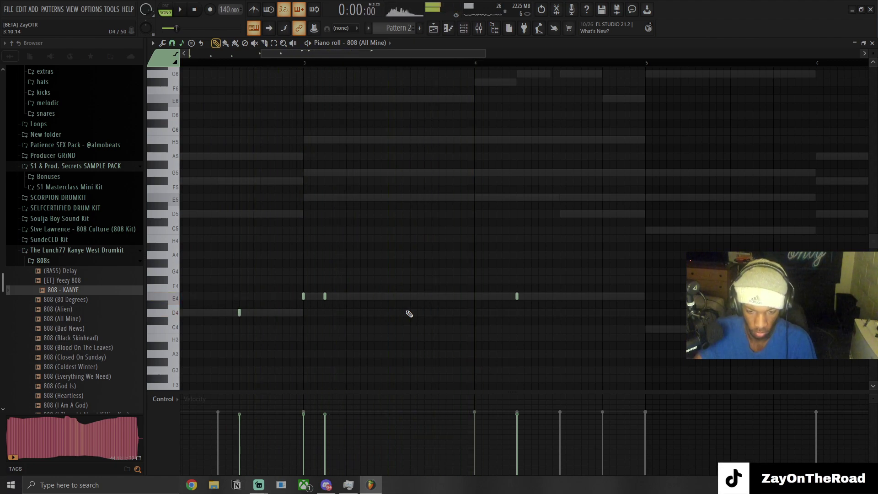
Step: Add short E4 808 notes on steps 13 and 15 of bar 3 and on the last beat of bar 4
left_click(433, 297)
left_click(455, 297)
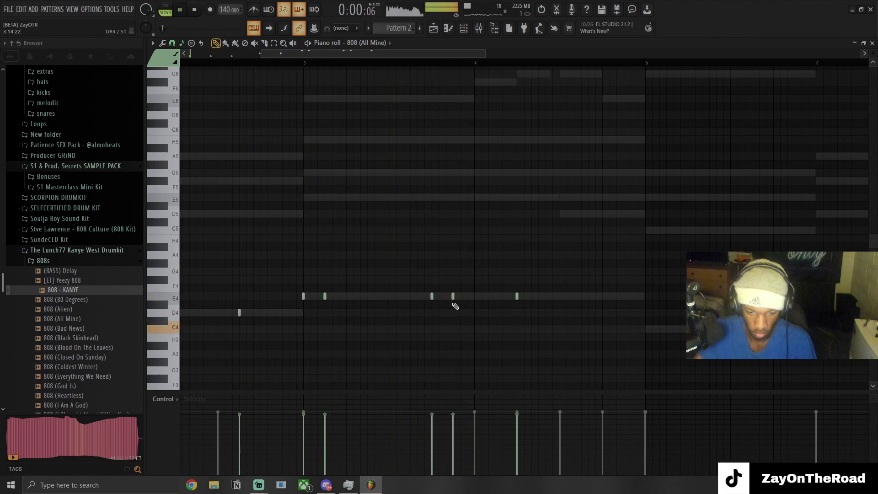
scroll(460, 308, "down", 3)
key("space")
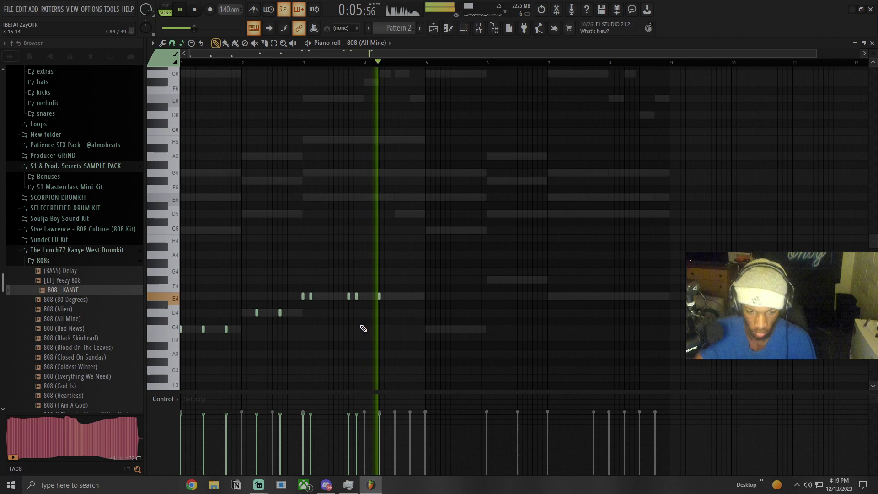
left_click(410, 297)
scroll(395, 312, "down", 1)
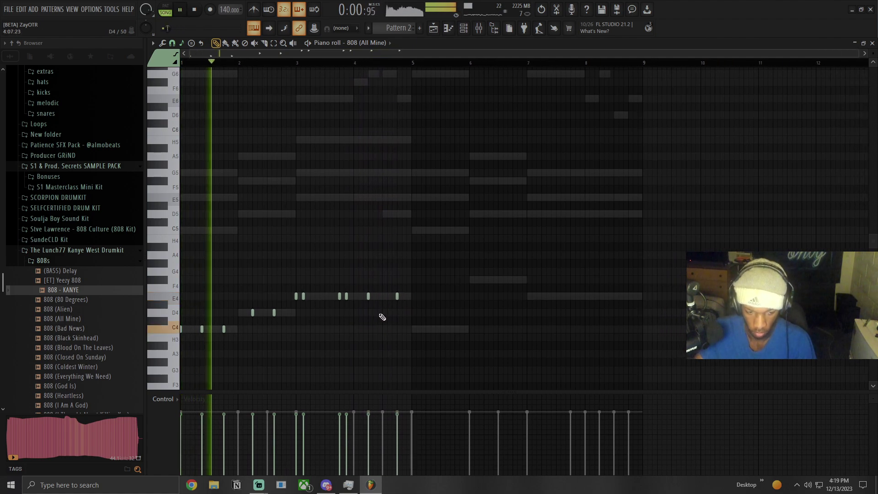